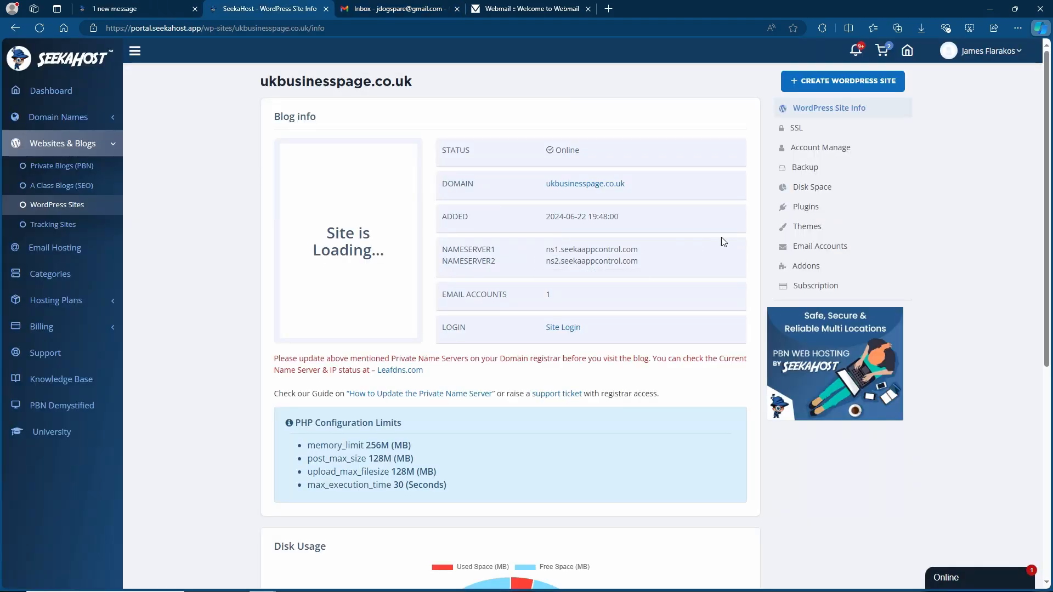
Open the email accounts of the ukbusinesspage.co.uk WordPress site and the information for its existing mailbox.
{"action": "left_click", "coordinate": [822, 247]}
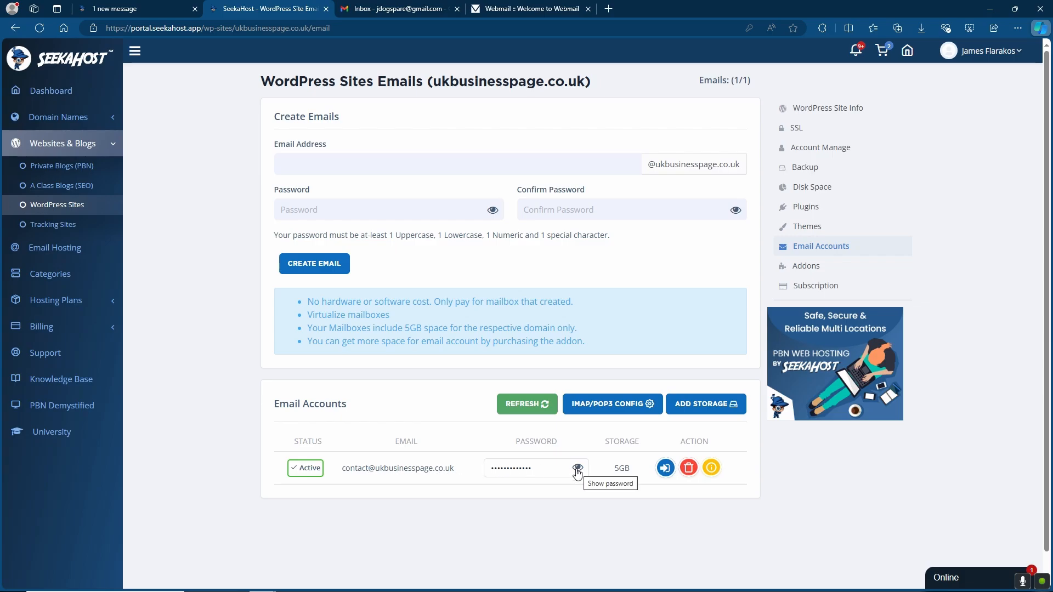
{"action": "left_click", "coordinate": [711, 468]}
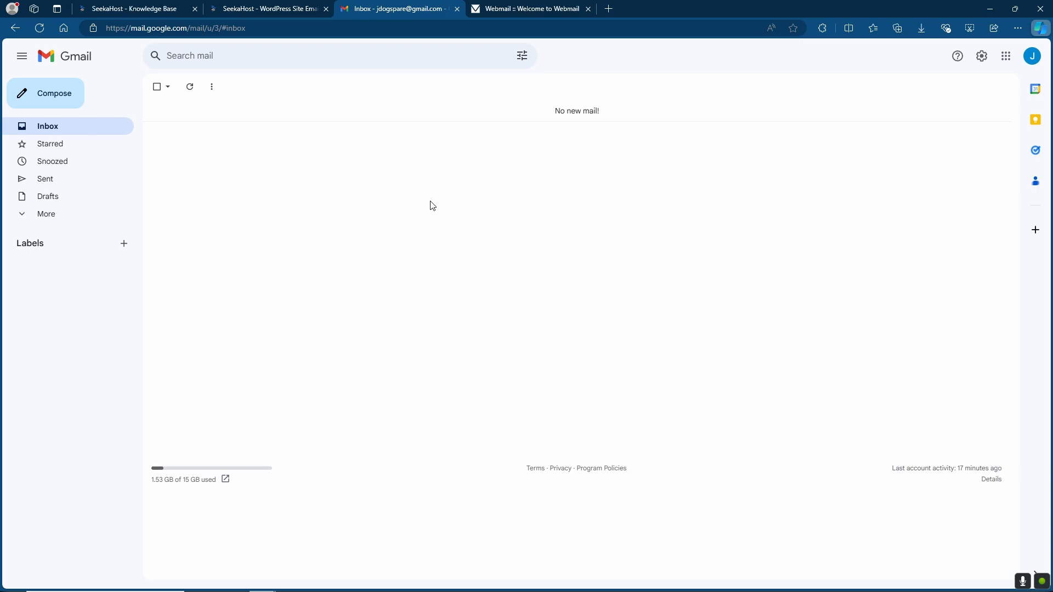
In Gmail, start adding a mail account for the business email address and choose to import its emails through POP3.
{"action": "left_click", "coordinate": [974, 65]}
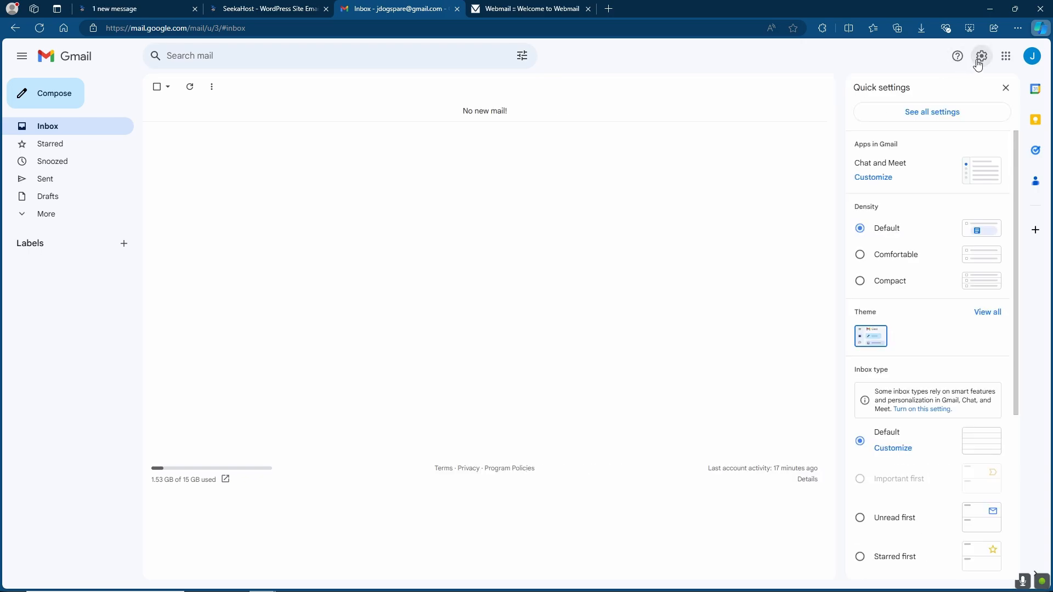
{"action": "left_click", "coordinate": [947, 112]}
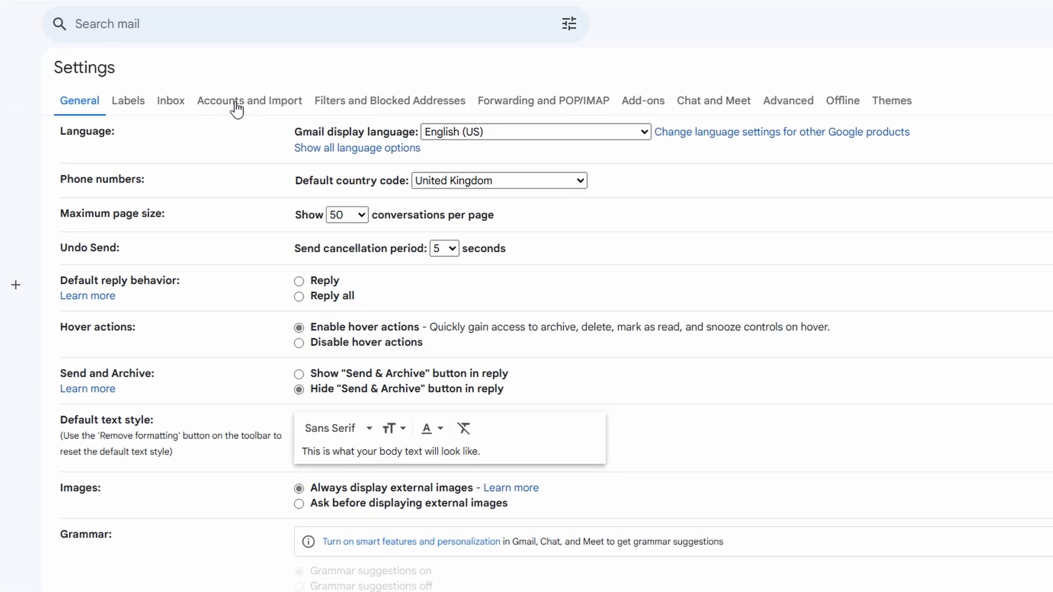
{"action": "left_click", "coordinate": [237, 103]}
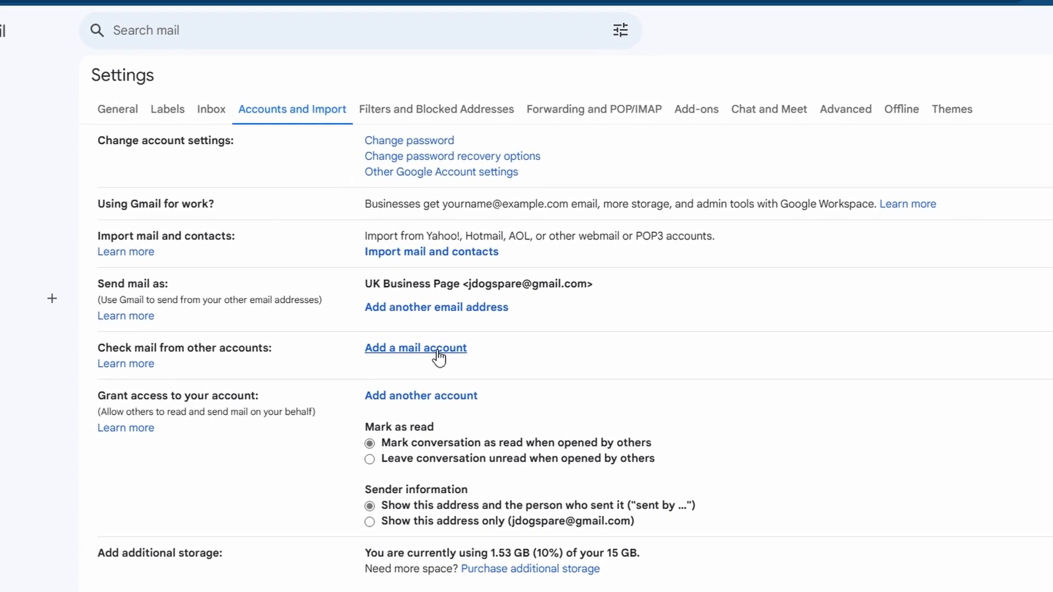
{"action": "left_click", "coordinate": [384, 336]}
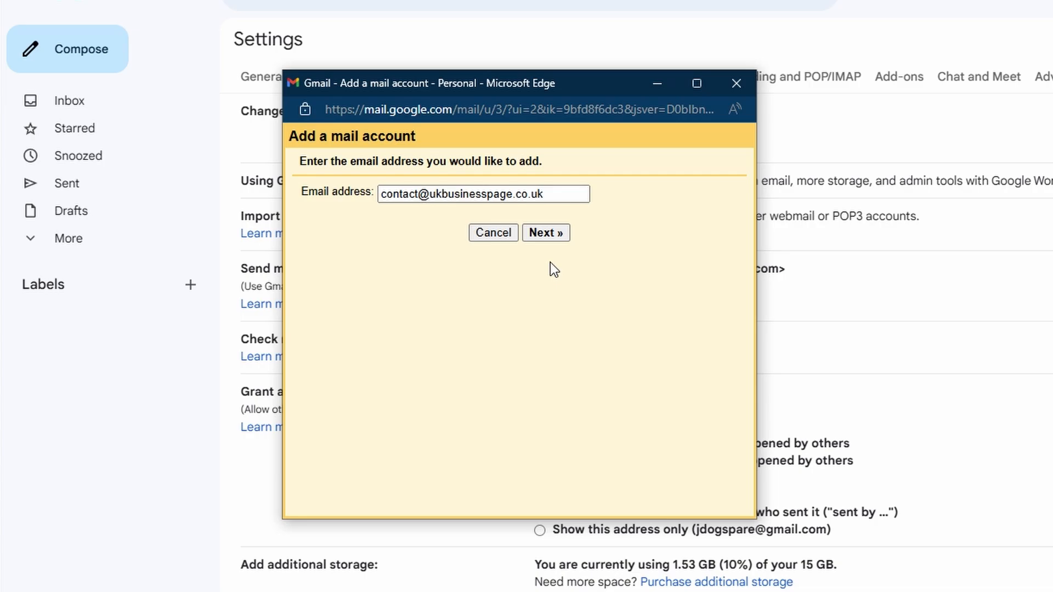
{"action": "left_click", "coordinate": [555, 235]}
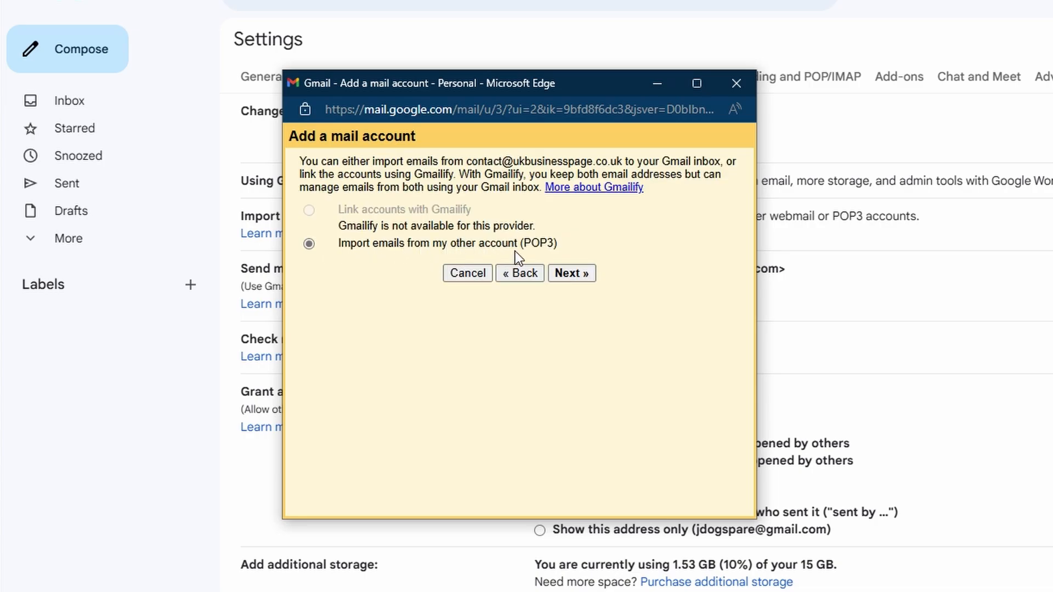
{"action": "left_click", "coordinate": [572, 273]}
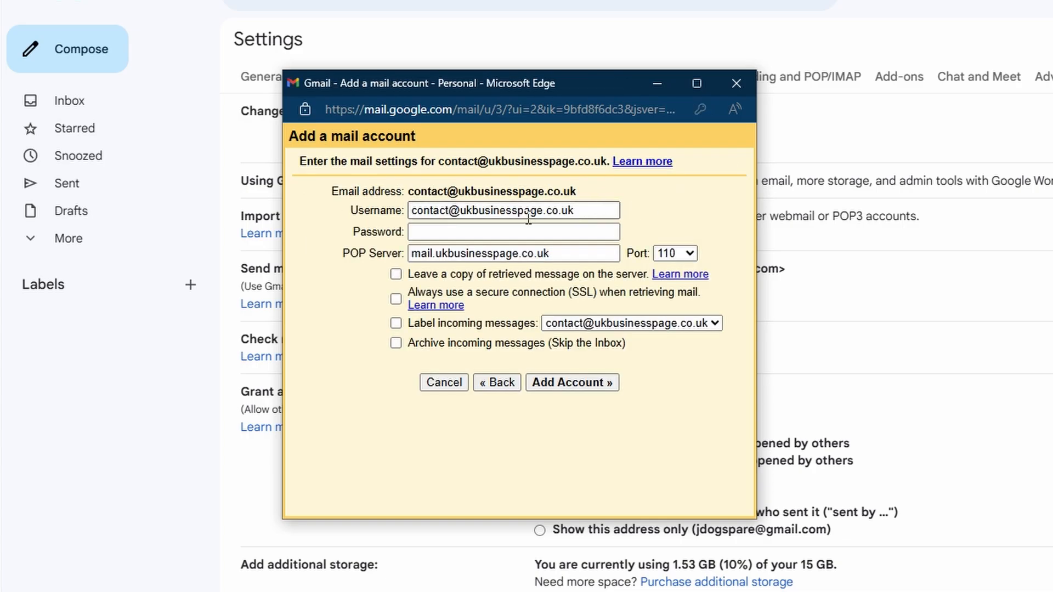
Enter the mailbox password and set the POP server to mail.hostedemail.com, copied from the knowledge base article.
{"action": "left_click", "coordinate": [439, 233]}
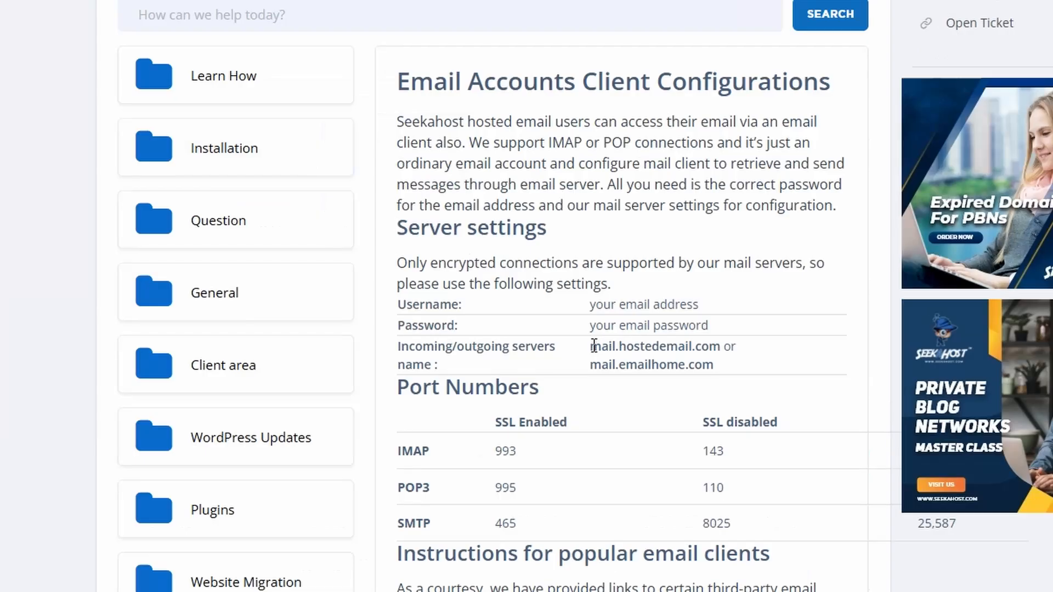
{"action": "left_click_drag", "start_coordinate": [593, 346], "coordinate": [721, 349]}
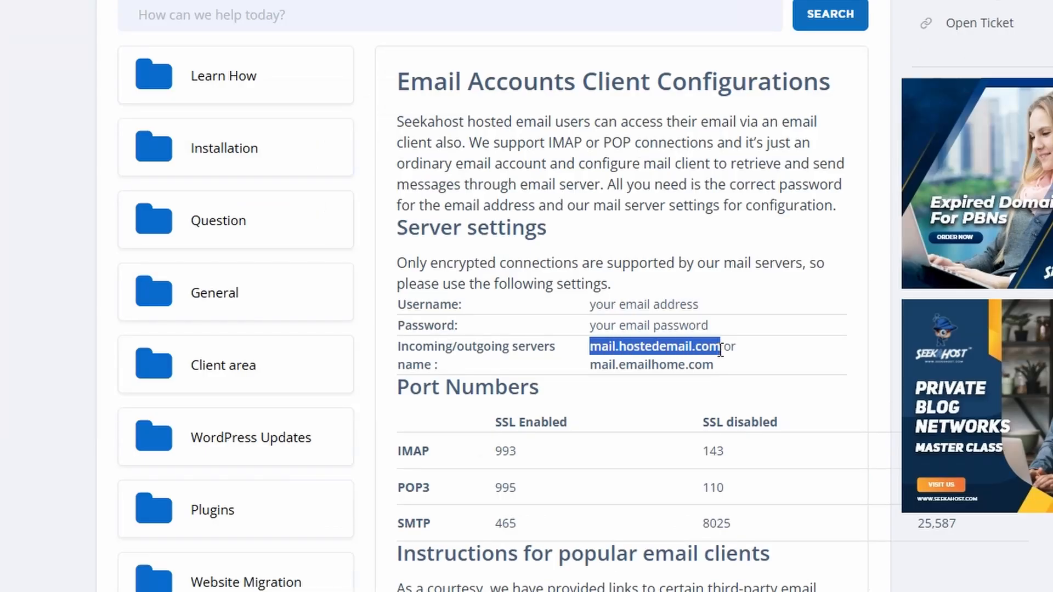
{"action": "right_click", "coordinate": [654, 348]}
{"action": "left_click", "coordinate": [686, 364]}
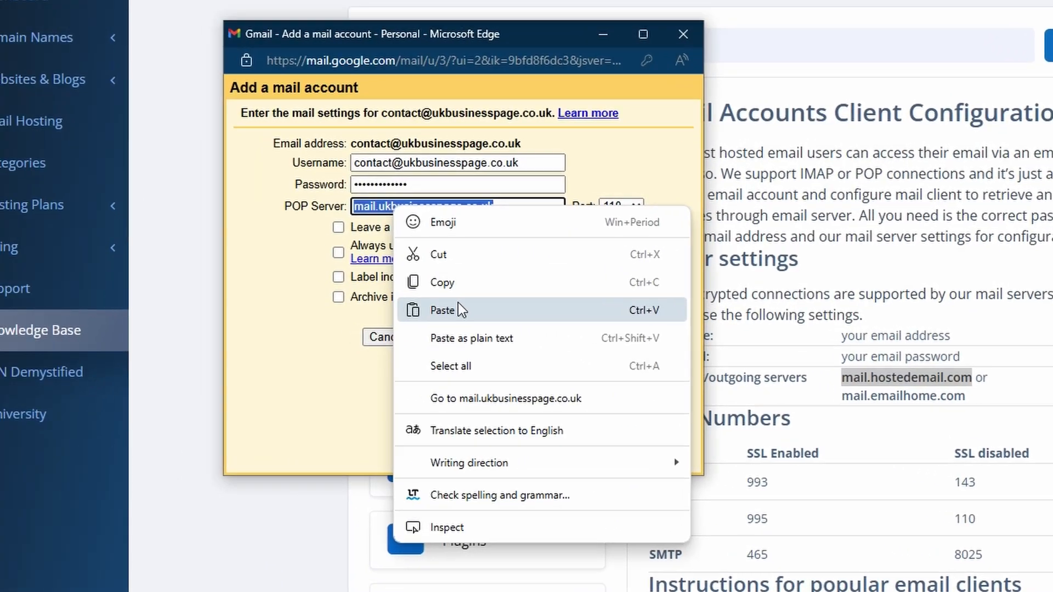
{"action": "left_click", "coordinate": [458, 305]}
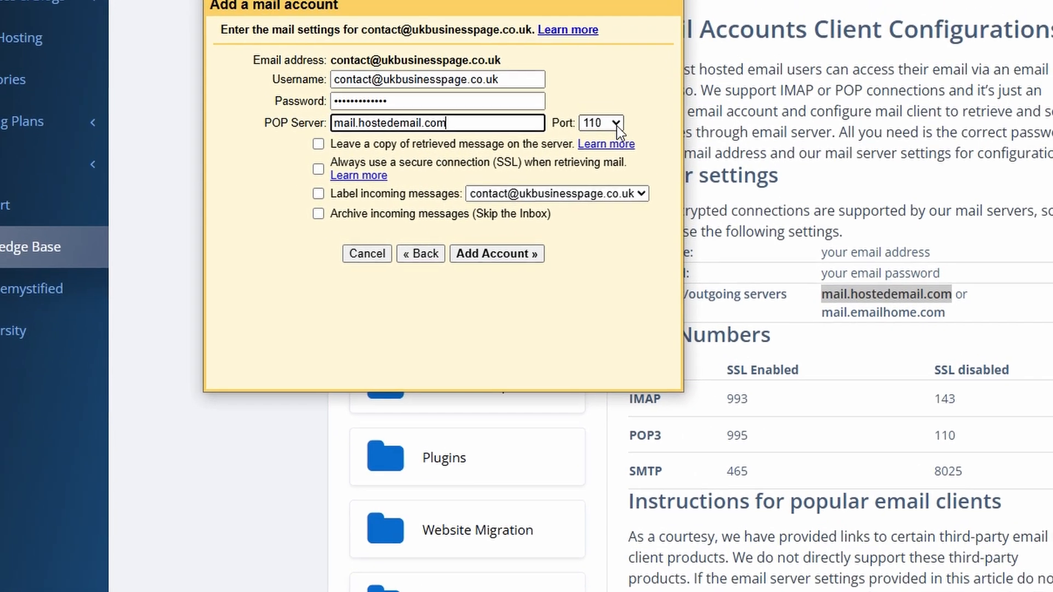
Set the POP port to 995, enable the secure SSL connection and labelling of incoming messages, and add the account.
{"action": "left_click", "coordinate": [581, 102]}
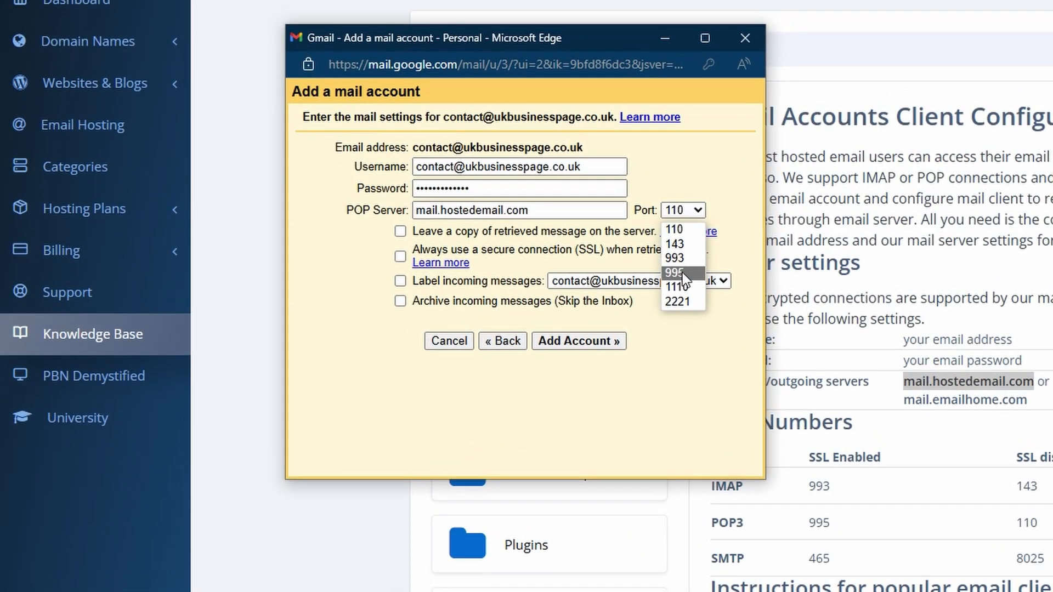
{"action": "left_click", "coordinate": [666, 256]}
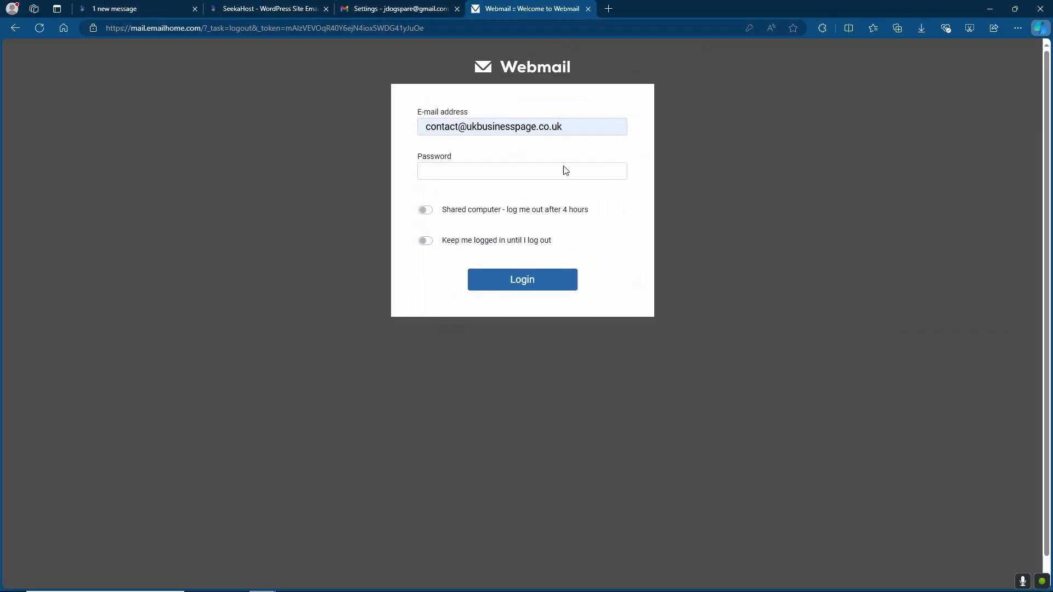
{"action": "left_click", "coordinate": [413, 17]}
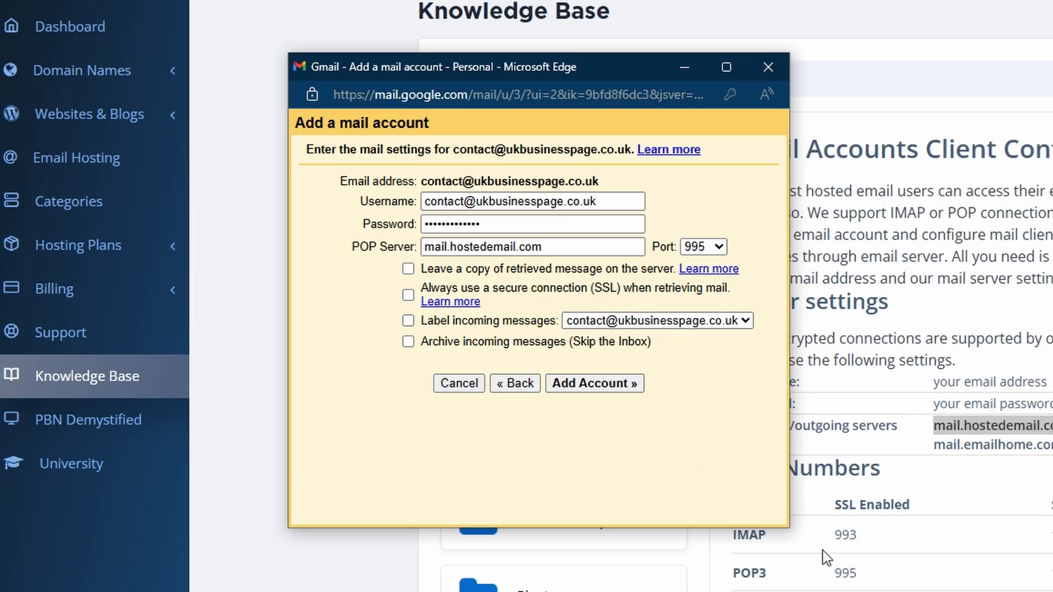
{"action": "left_click", "coordinate": [408, 296]}
{"action": "left_click", "coordinate": [408, 321]}
{"action": "left_click", "coordinate": [594, 384]}
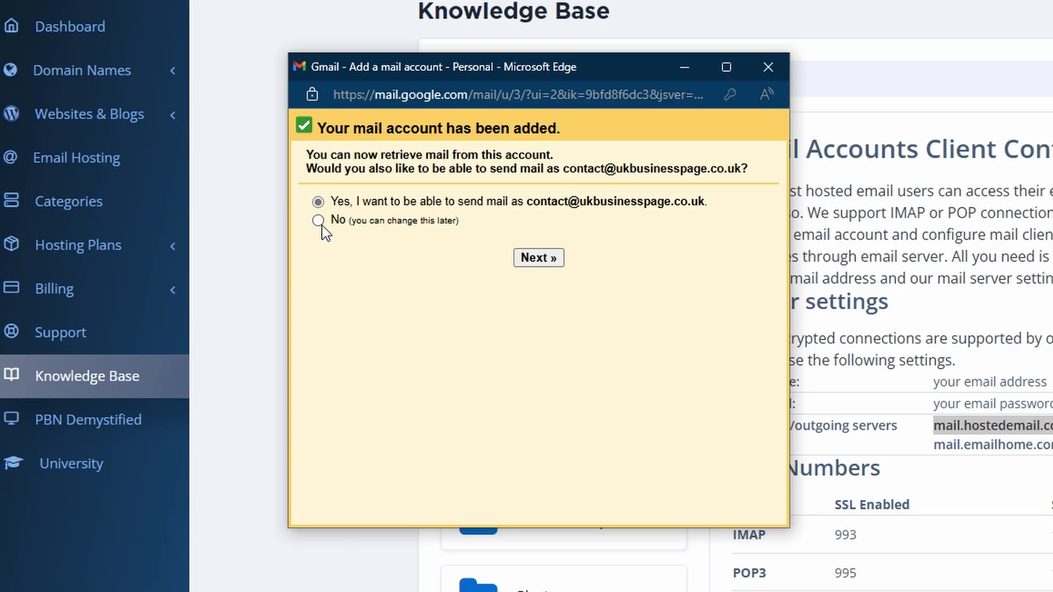
Enable sending mail as the business address under the name UK Business Page as an alias, with mail.hostedemail.com as the SMTP server.
{"action": "left_click", "coordinate": [537, 262]}
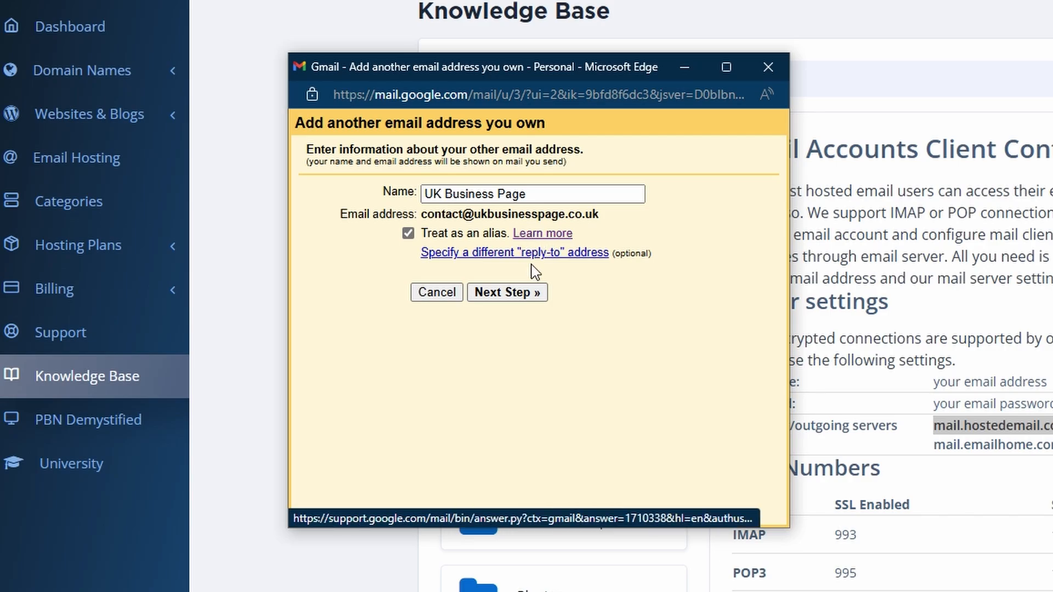
{"action": "left_click", "coordinate": [525, 293]}
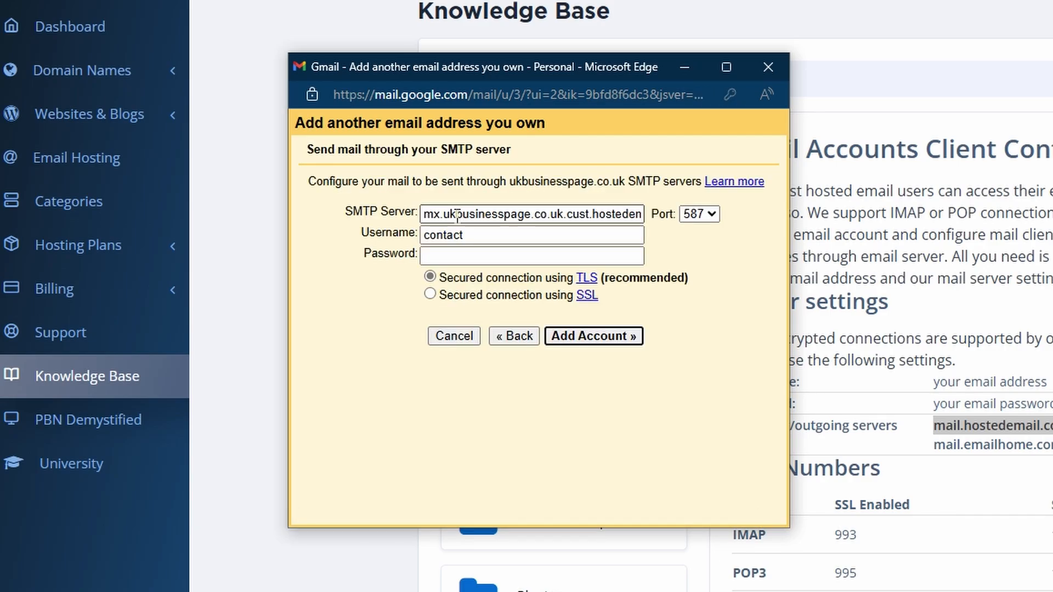
{"action": "right_click", "coordinate": [941, 426]}
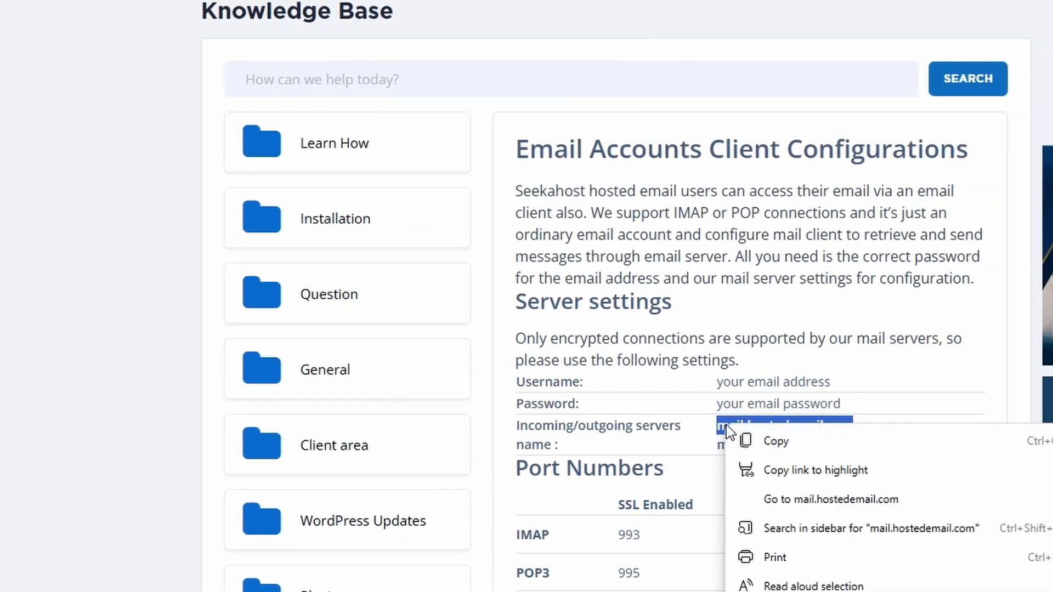
{"action": "left_click", "coordinate": [999, 439]}
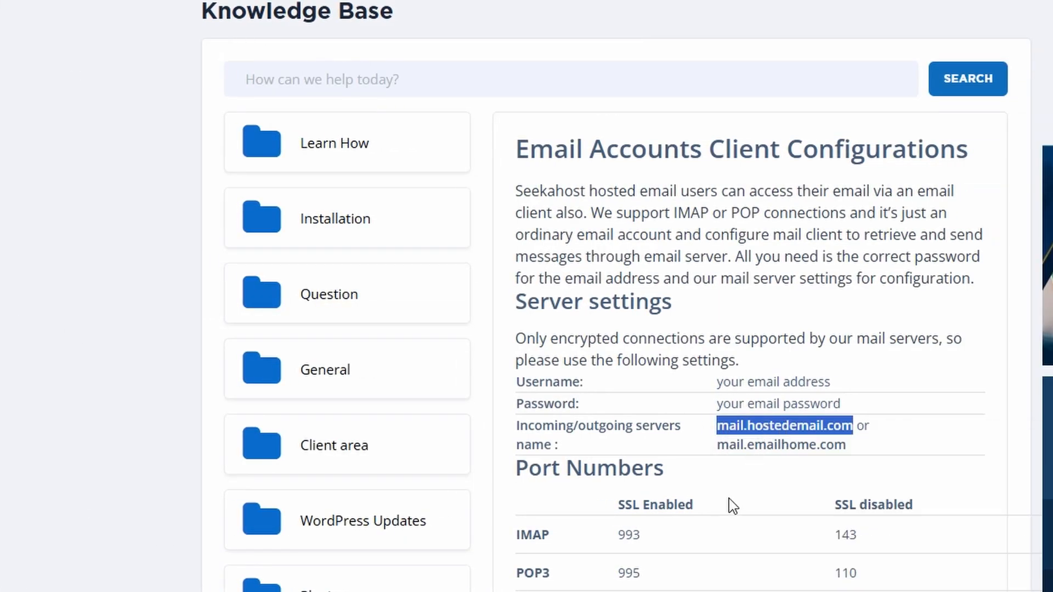
{"action": "key", "text": "alt+Tab"}
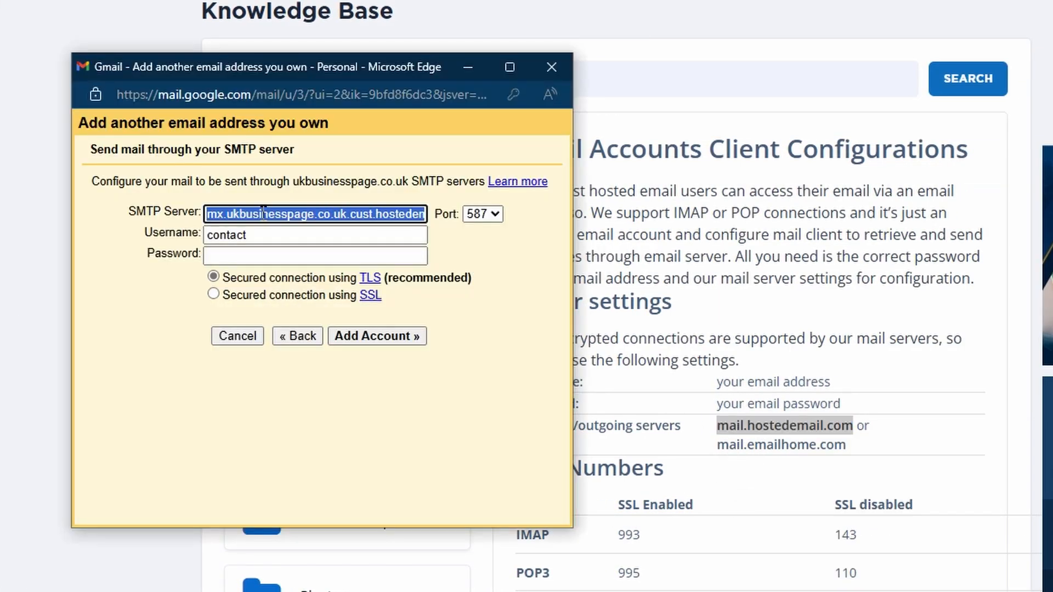
{"action": "right_click", "coordinate": [262, 215]}
{"action": "left_click", "coordinate": [340, 323]}
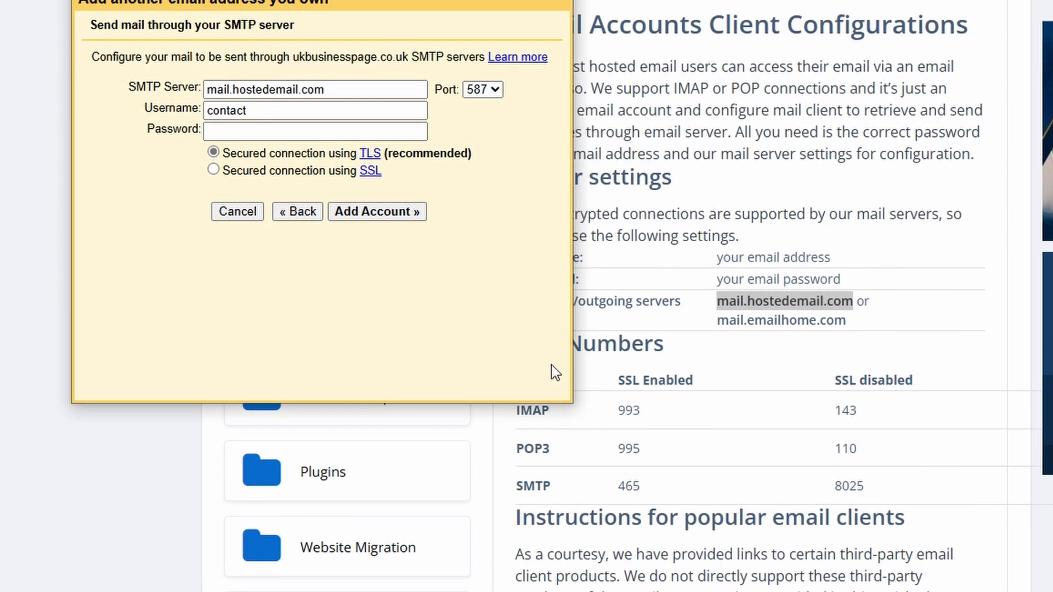
Set the SMTP port to 465, enter the full business email address as username and the mailbox password, and add the account.
{"action": "left_click", "coordinate": [483, 89]}
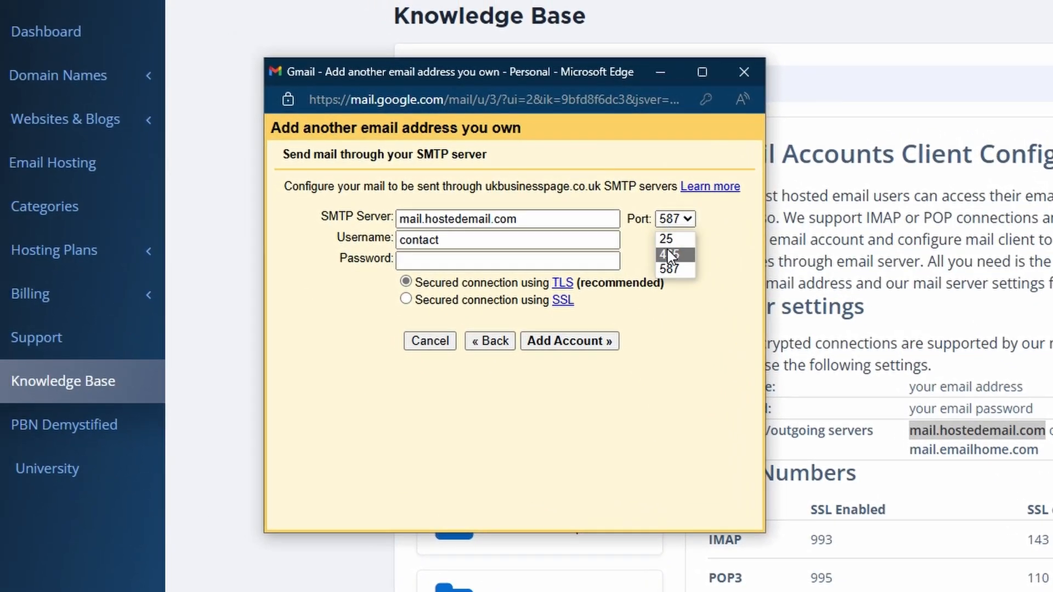
{"action": "left_click", "coordinate": [669, 254]}
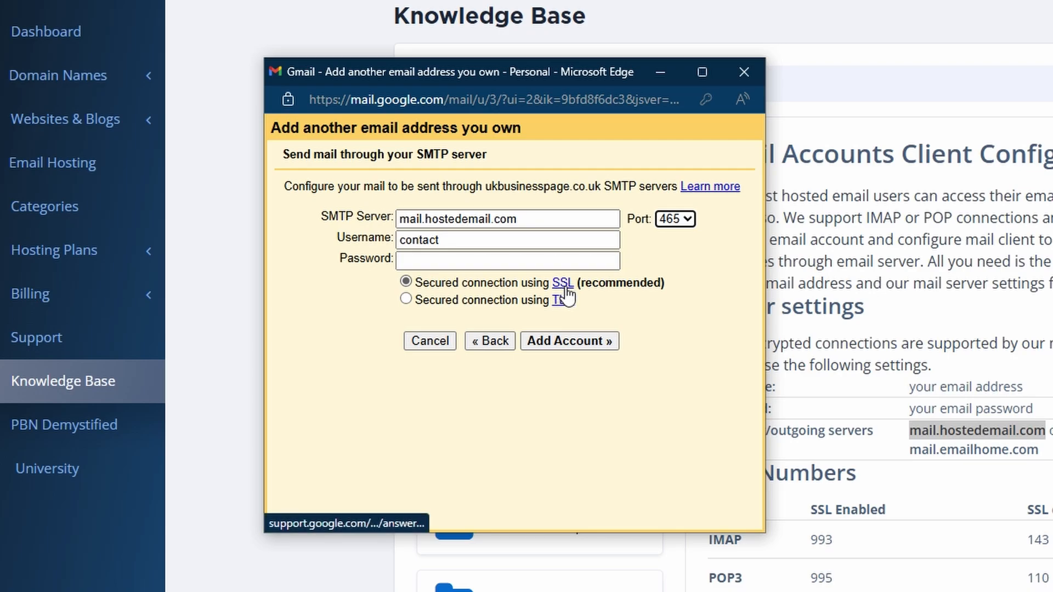
{"action": "left_click", "coordinate": [570, 241]}
{"action": "type", "text": "@ukbusinesspage.co.uk"}
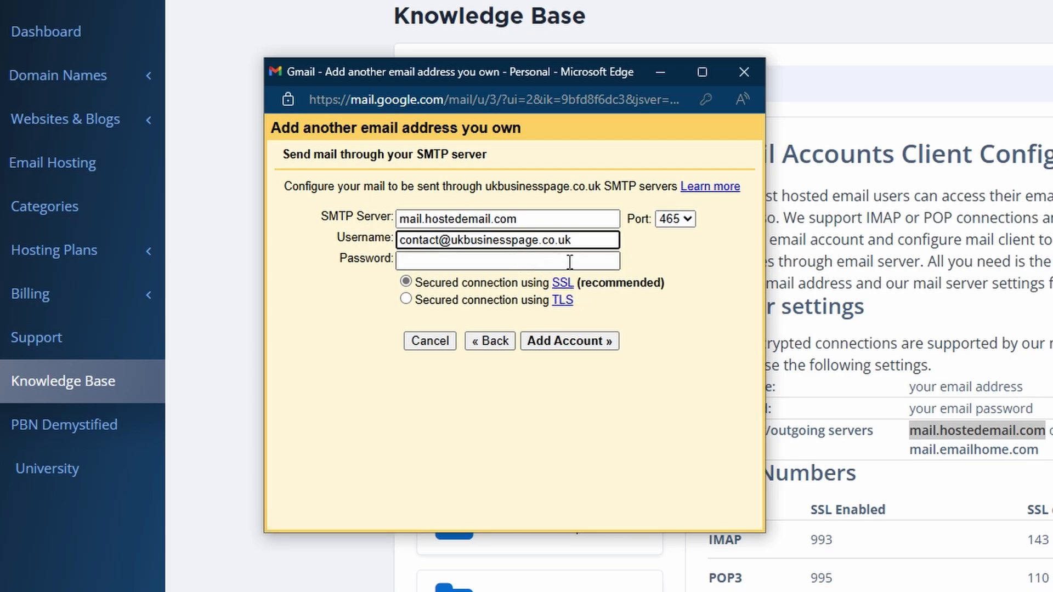
{"action": "left_click", "coordinate": [654, 264]}
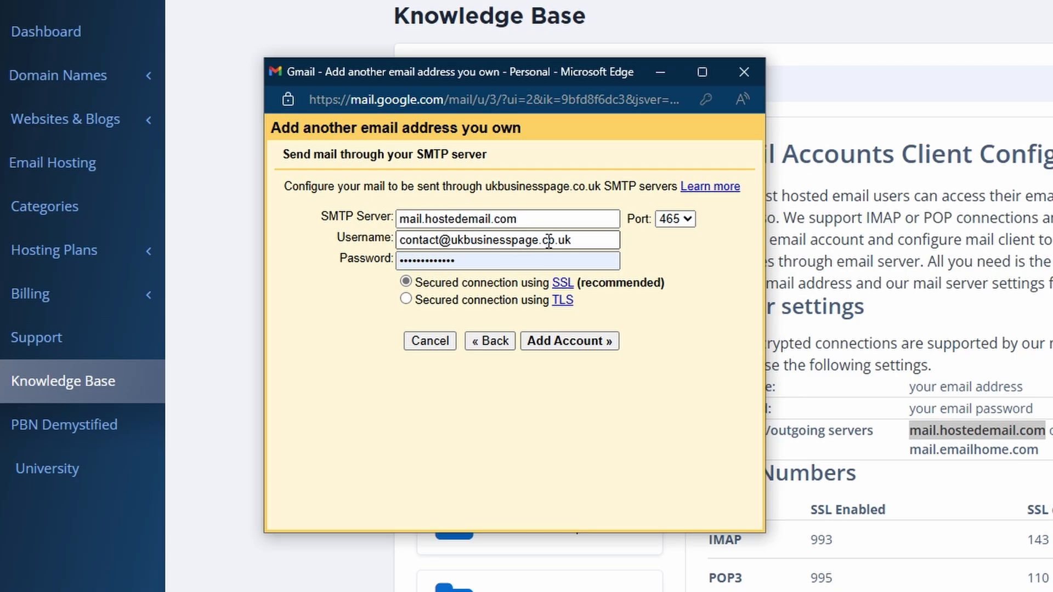
{"action": "left_click", "coordinate": [564, 341]}
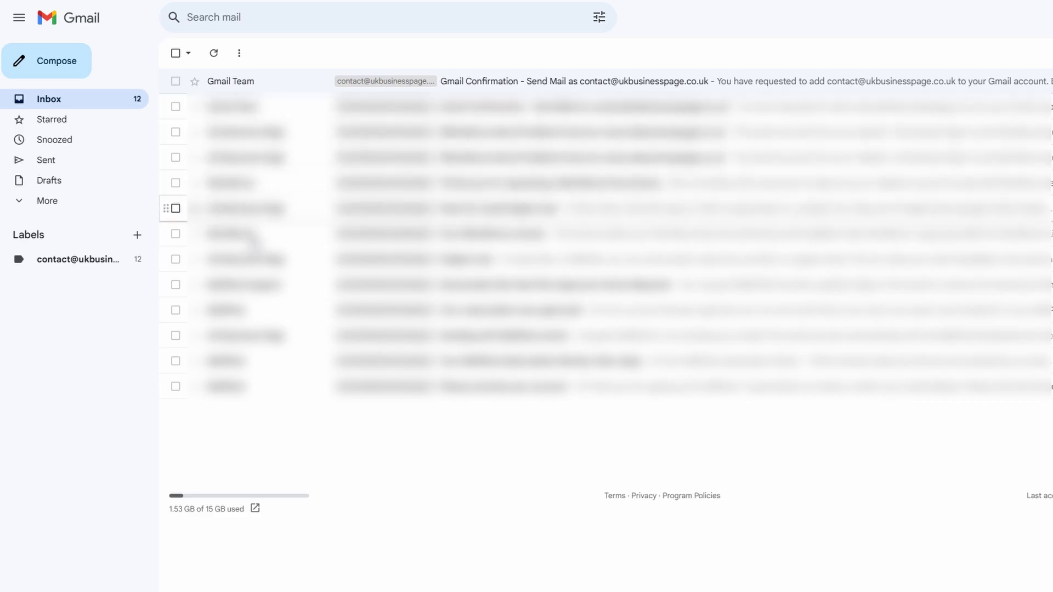
Open the Gmail confirmation email and confirm sending mail as the business address.
{"action": "left_click", "coordinate": [591, 87]}
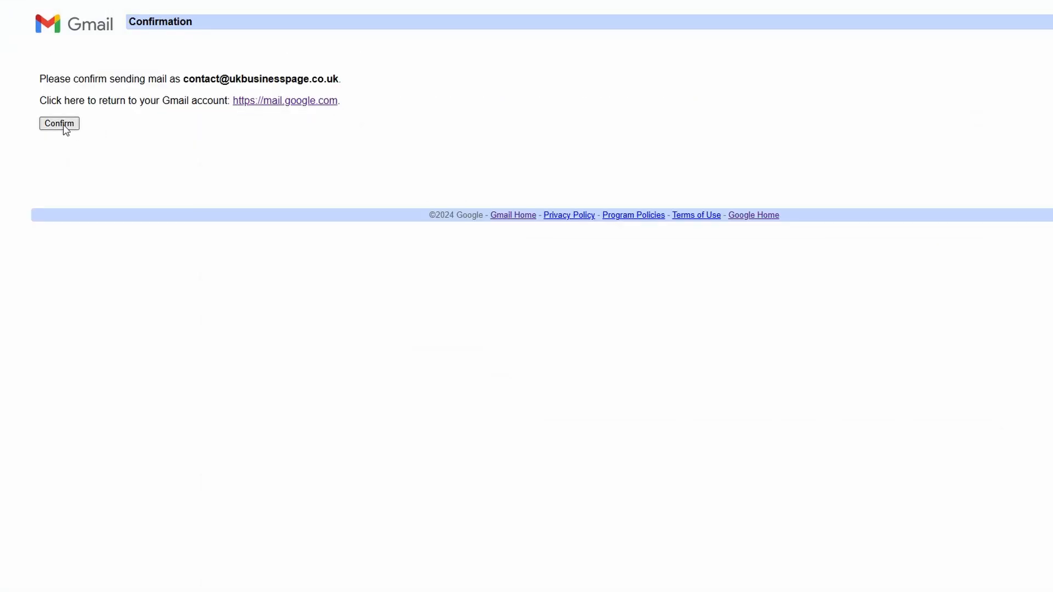
{"action": "left_click", "coordinate": [62, 123]}
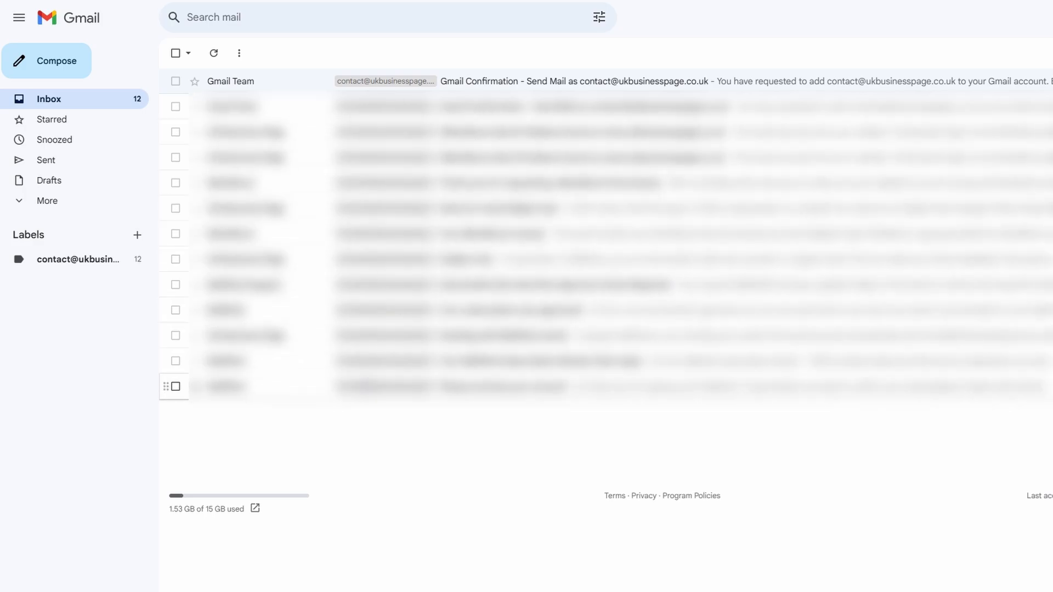
Show the mail under the business address's label and start a new message with the business address as sender.
{"action": "left_click", "coordinate": [58, 266]}
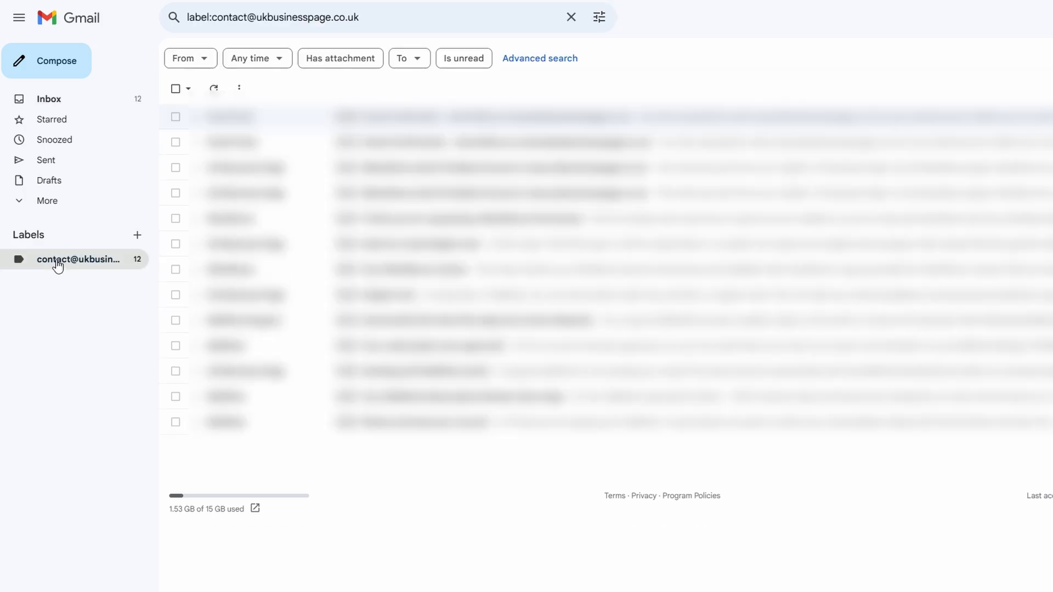
{"action": "left_click", "coordinate": [53, 64]}
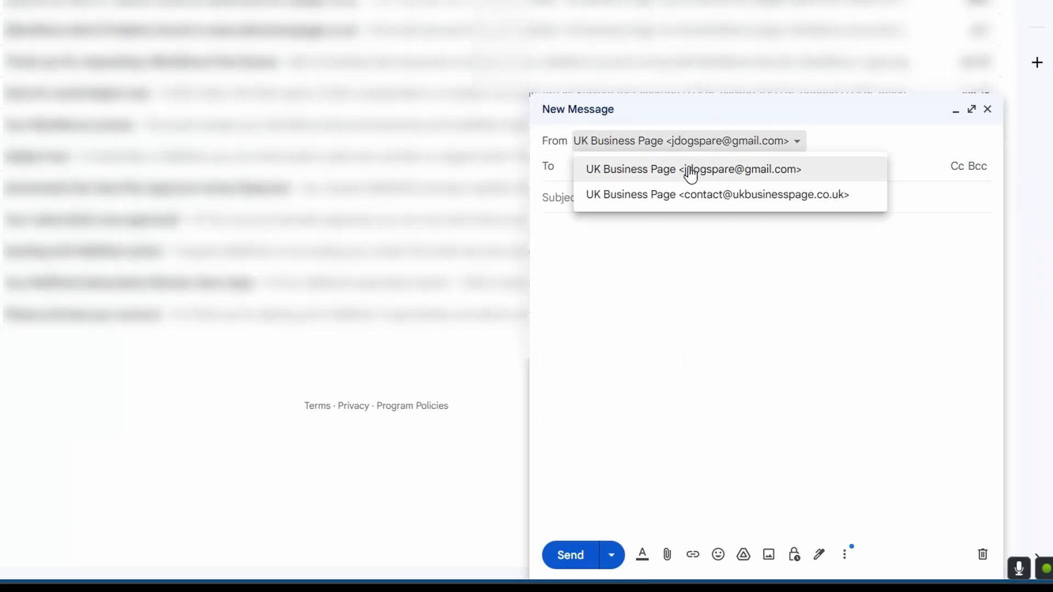
{"action": "left_click", "coordinate": [652, 196]}
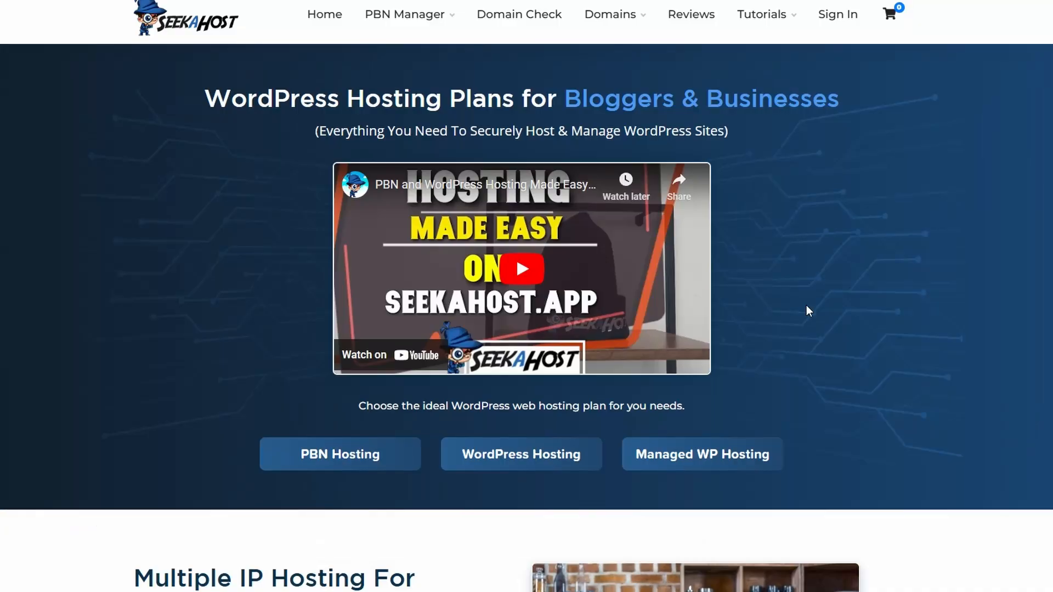
Show the WordPress hosting plans on the SeekaHost website.
{"action": "left_click", "coordinate": [532, 463]}
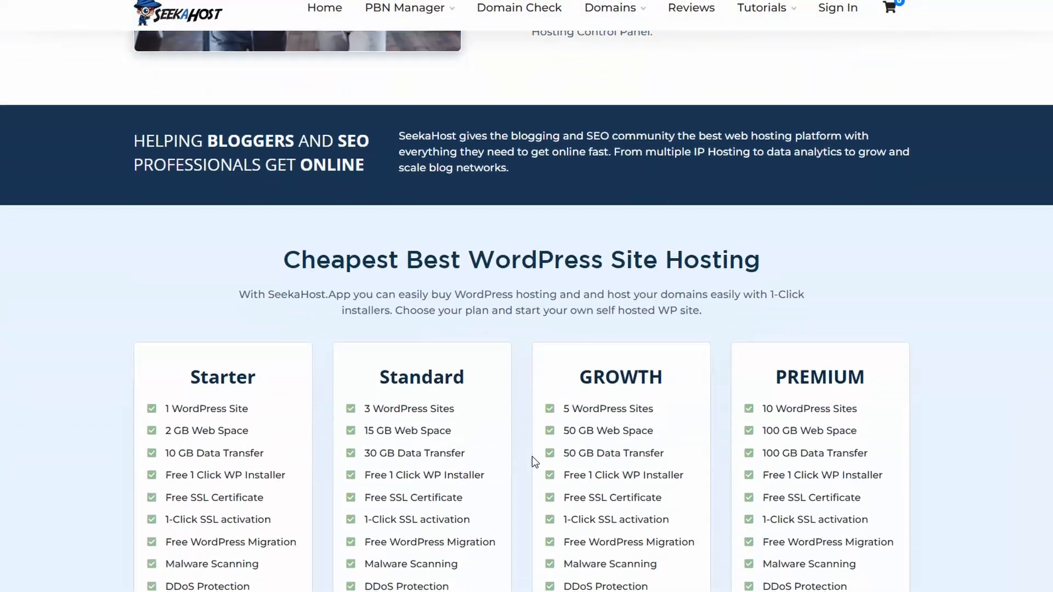